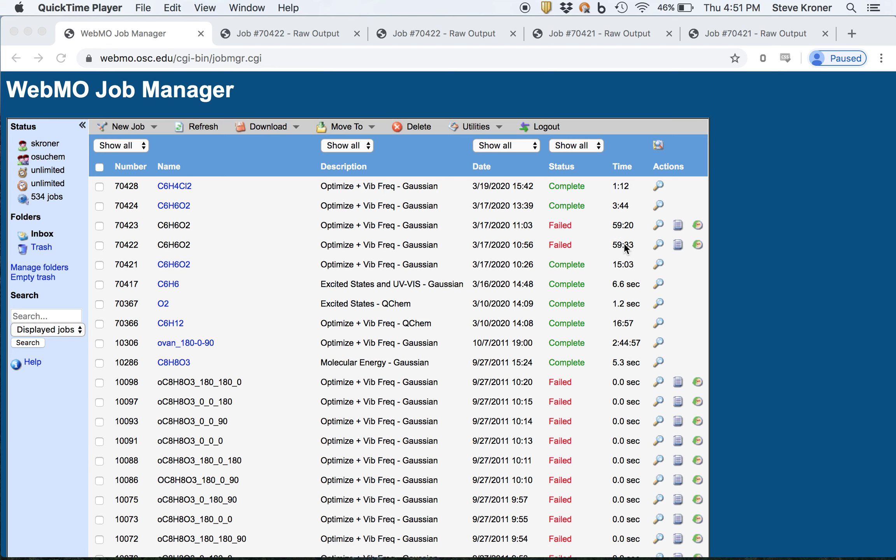
- View failed job 70422's C6H6O2 catechol geometry and failure reason, then start a new job from it
click(657, 243)
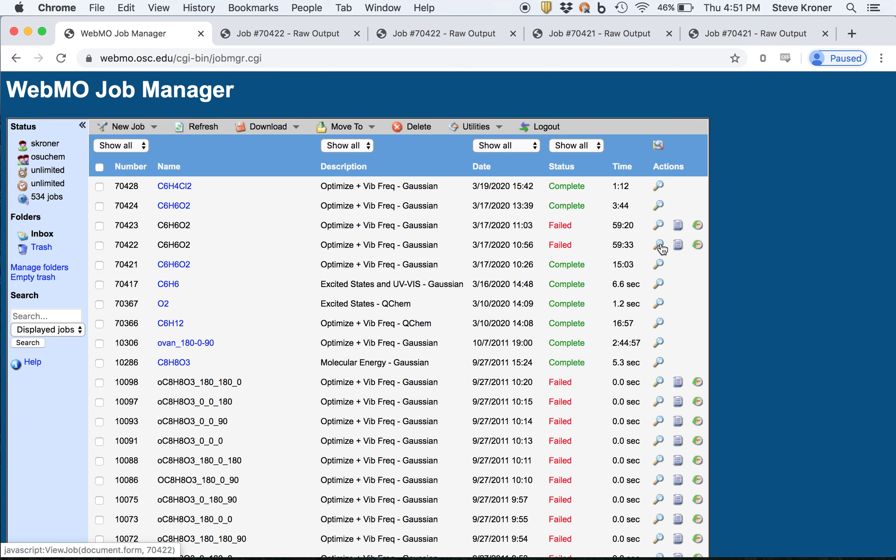
click(661, 246)
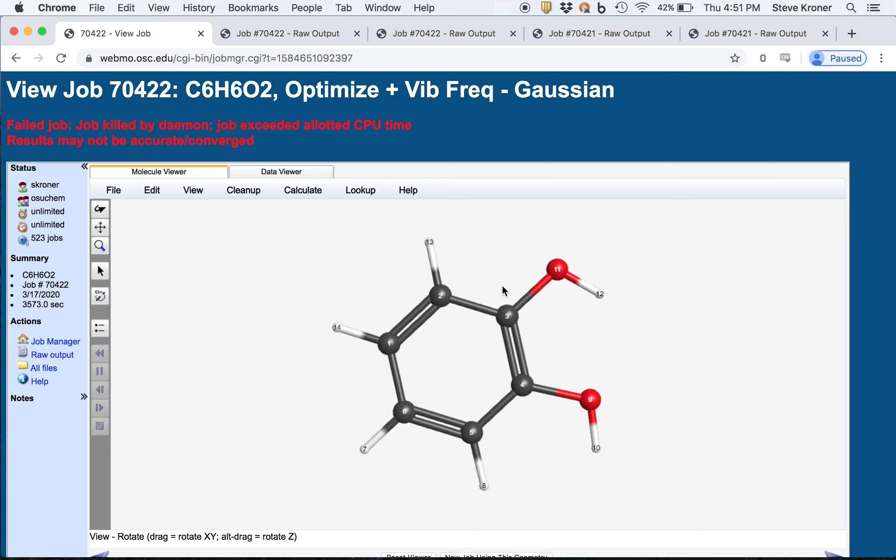
scroll(597, 426, down, 2)
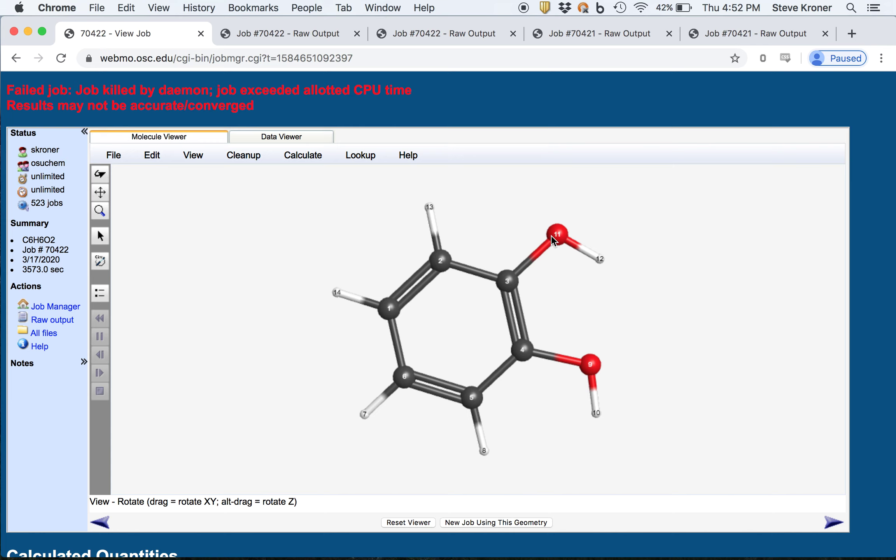
scroll(554, 240, down, 3)
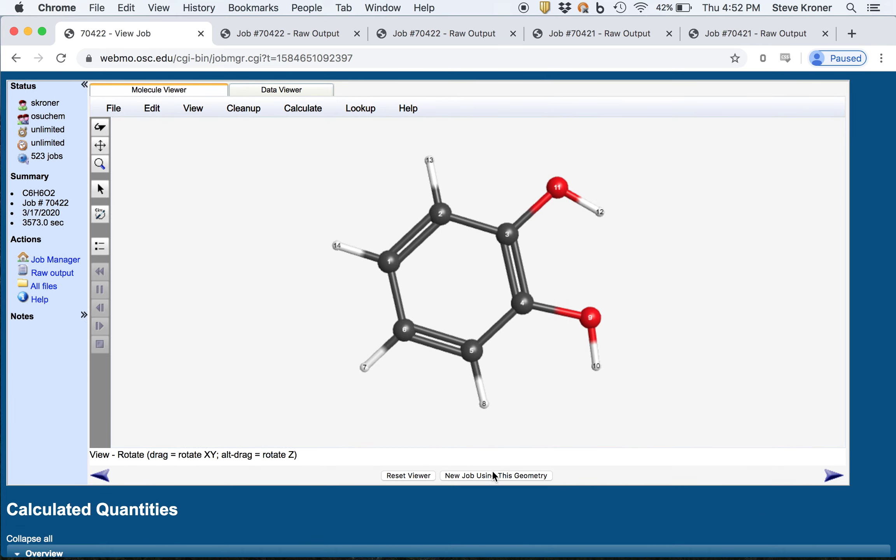
click(494, 475)
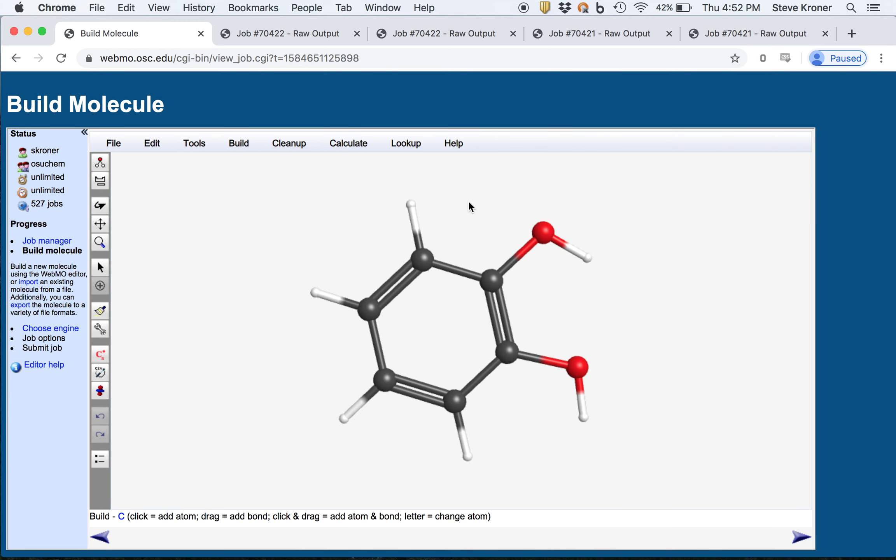
- Advance the new job past Build Molecule without symmetrizing, then return to the Job Manager
click(794, 540)
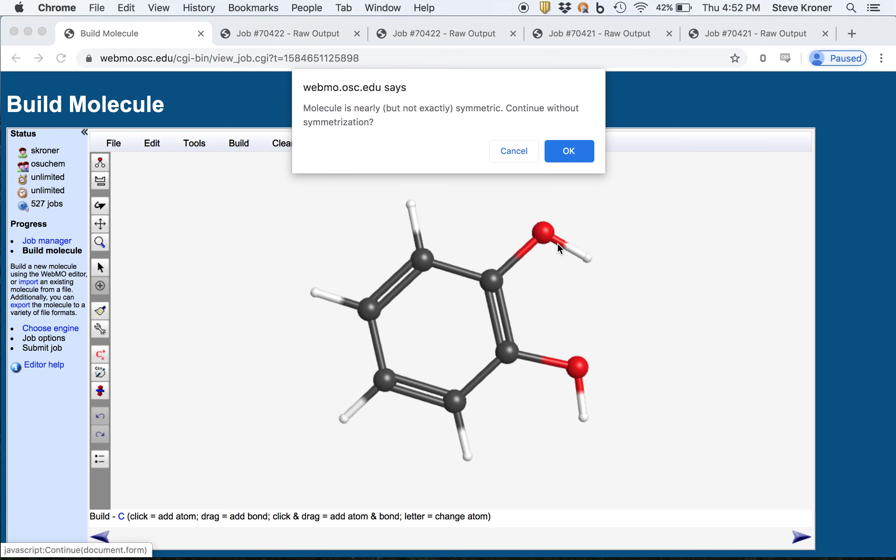
click(581, 143)
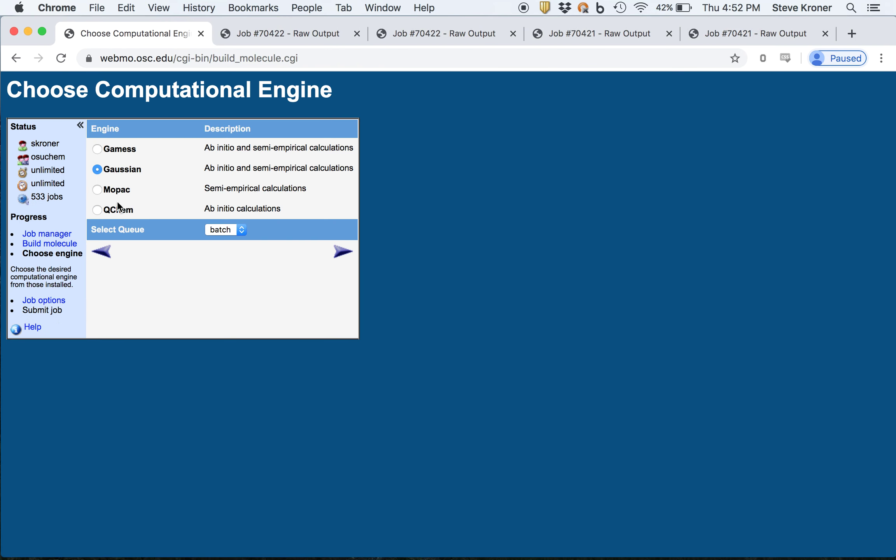
key(ctrl+super+d)
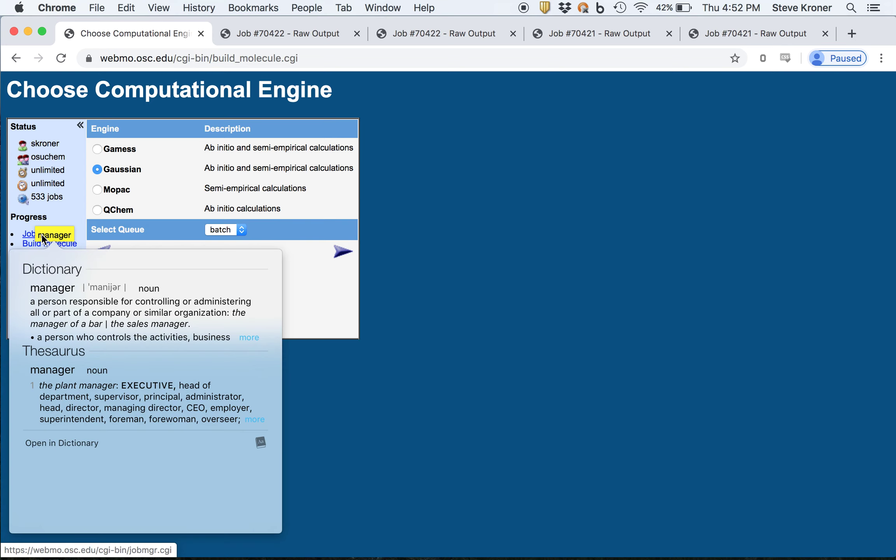
click(616, 251)
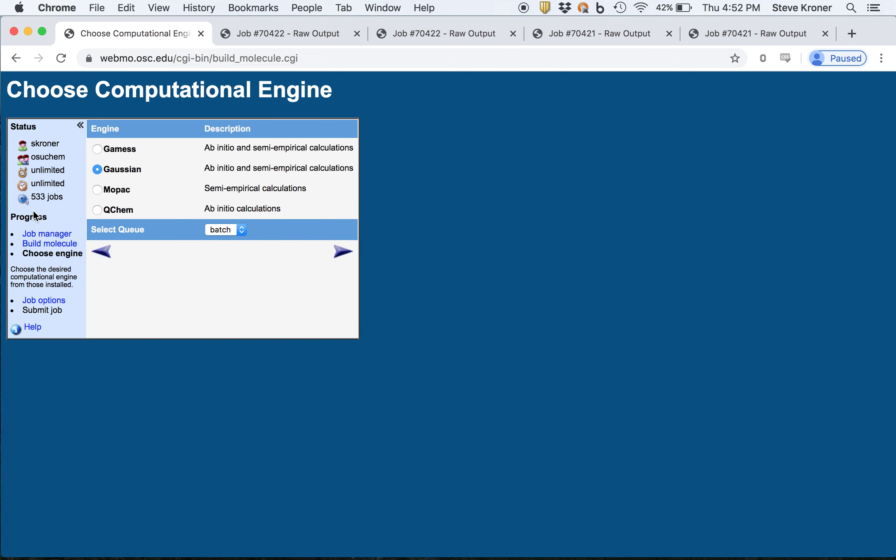
click(46, 235)
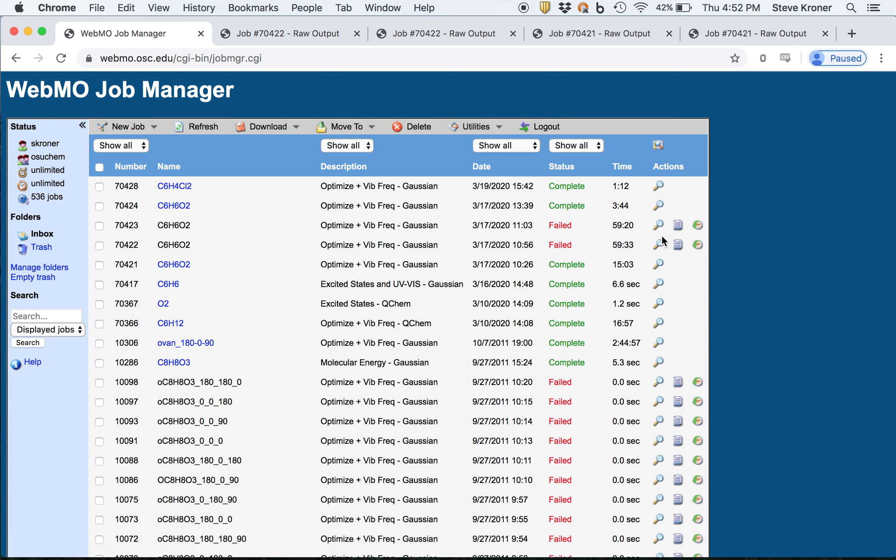
- Restart job 70422 to load its molecule into the builder, then go back to the Job Manager
click(698, 245)
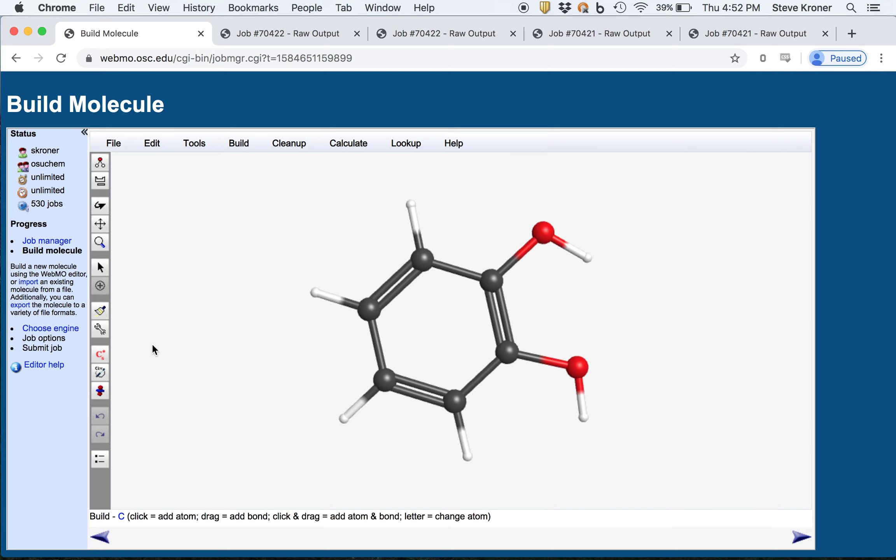
click(51, 244)
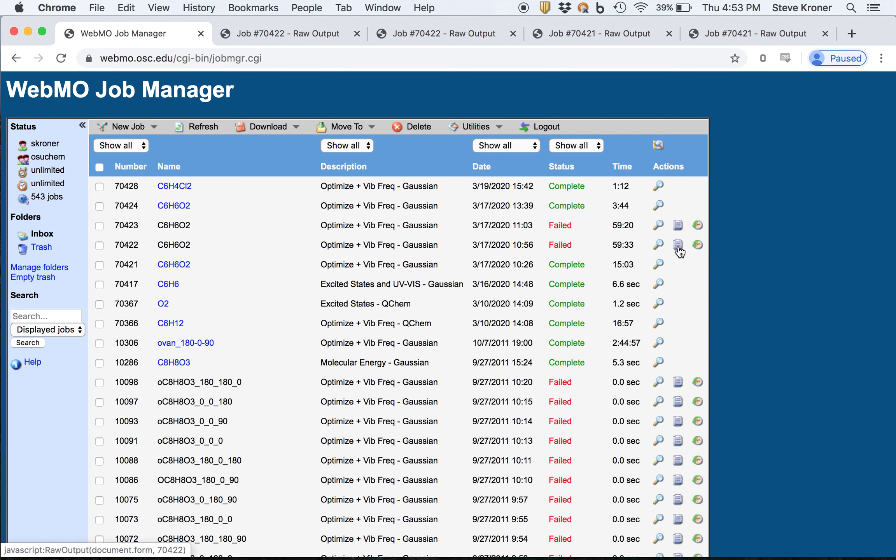
- Open job 70422's details and start scrolling through its raw Gaussian output
click(658, 245)
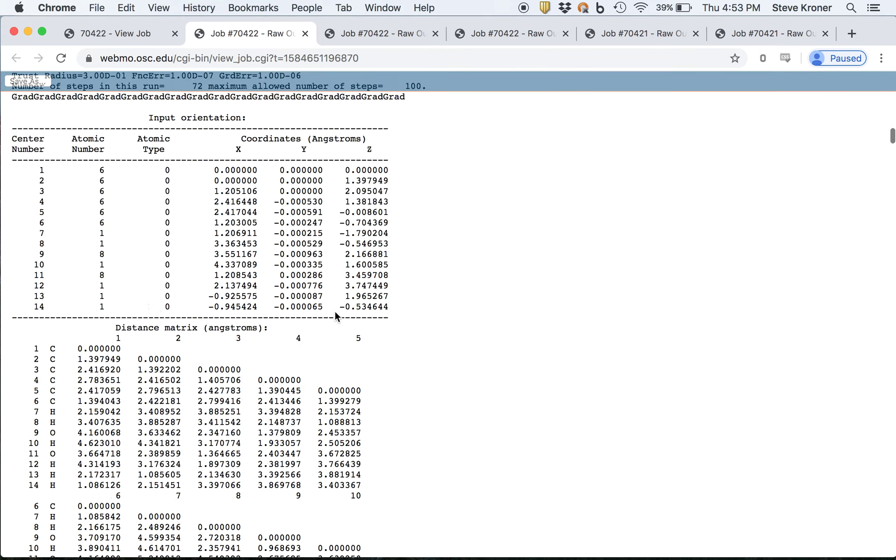
scroll(335, 310, up, 15)
scroll(334, 310, down, 5)
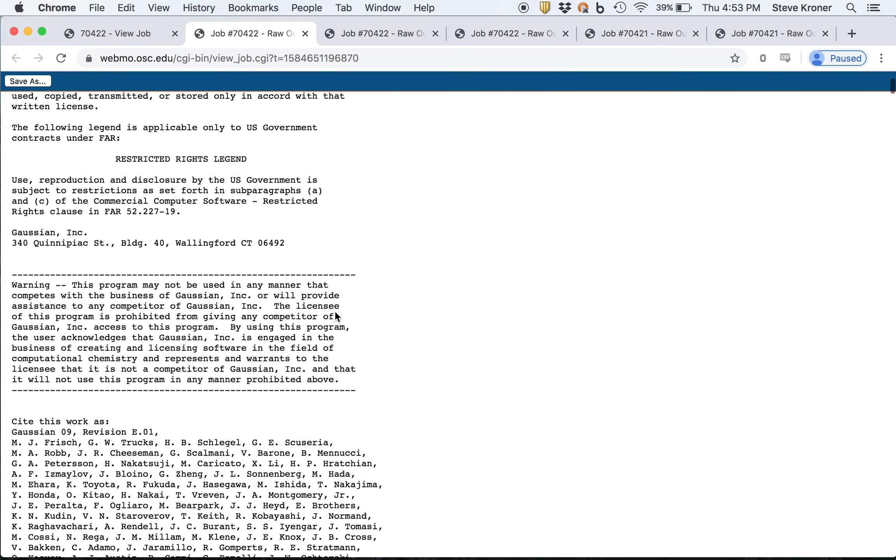
scroll(336, 315, down, 1)
scroll(210, 309, up, 10)
scroll(150, 310, down, 5)
scroll(151, 310, down, 12)
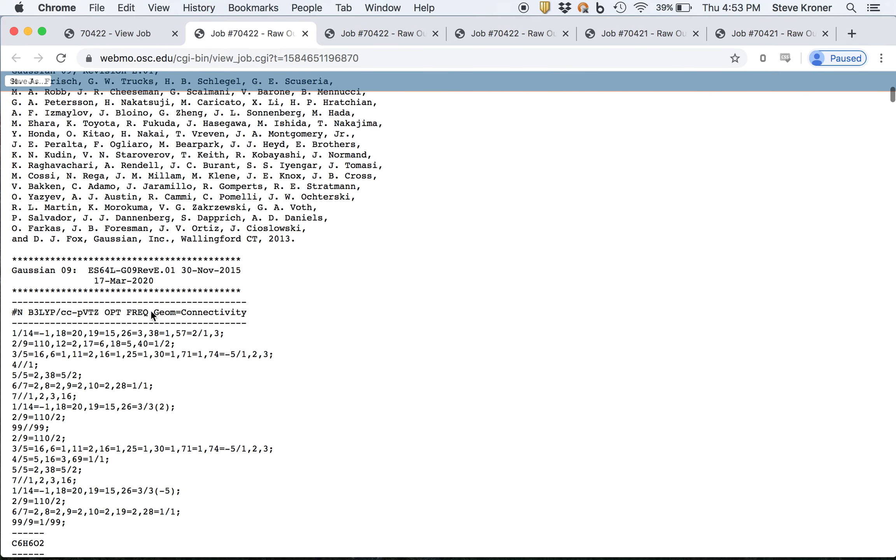
scroll(150, 310, down, 1)
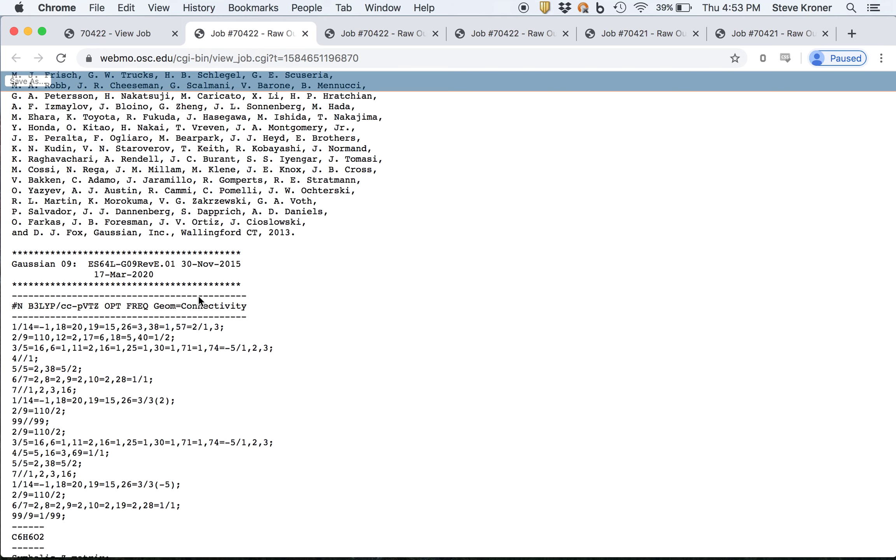
scroll(198, 295, down, 10)
- Scroll to the final convergence table (all four YES), 'Optimization completed' and Optimized Parameters
scroll(198, 295, down, 15)
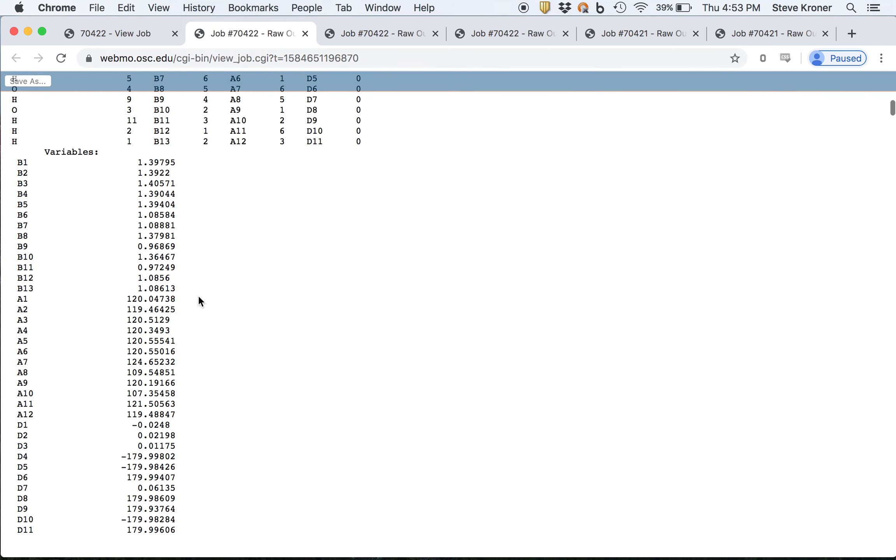
scroll(198, 296, down, 20)
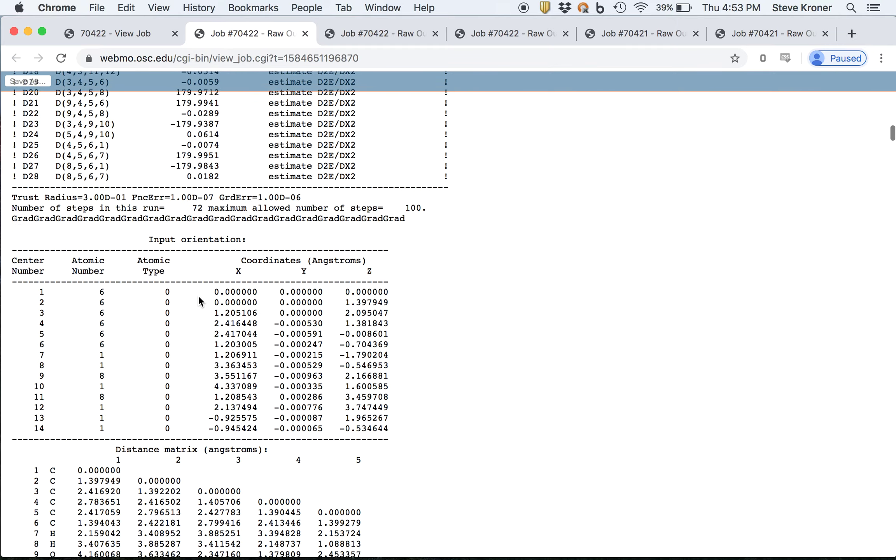
scroll(198, 298, down, 20)
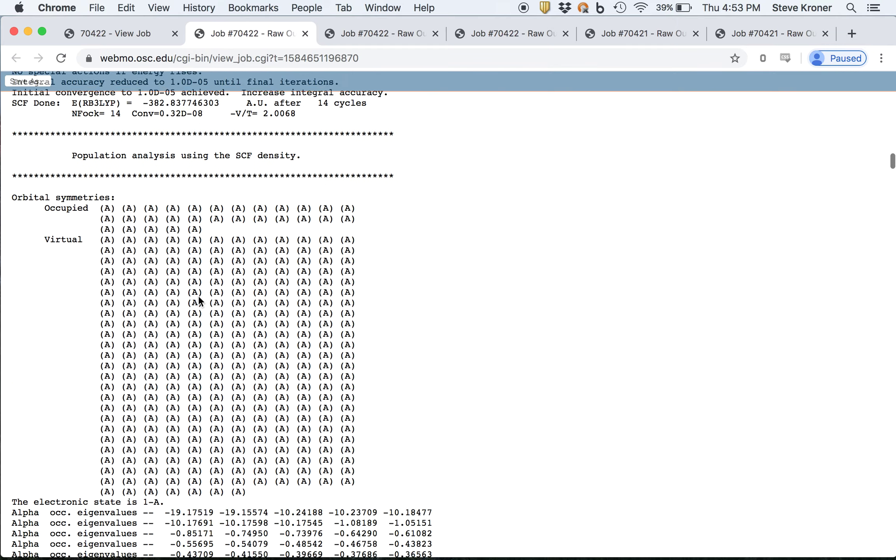
scroll(198, 296, down, 20)
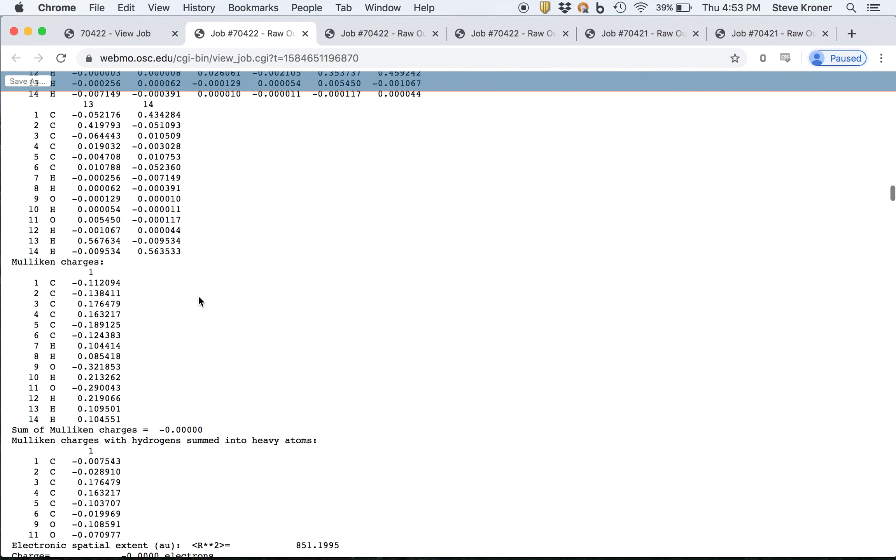
scroll(199, 301, down, 15)
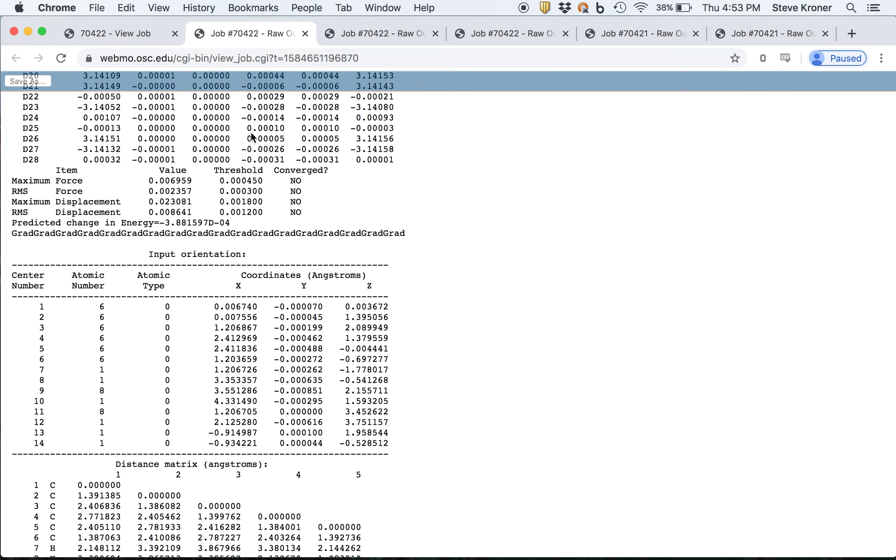
scroll(402, 245, down, 20)
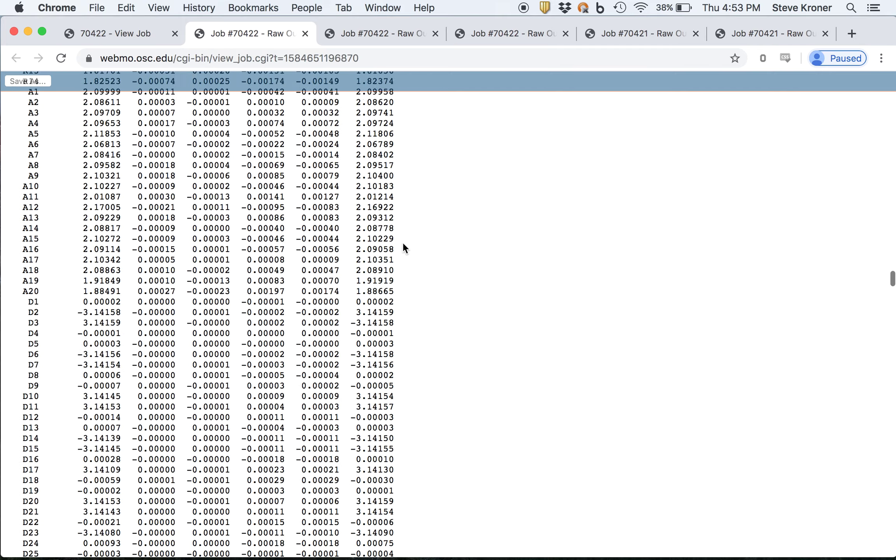
scroll(402, 245, down, 4)
scroll(365, 194, up, 1)
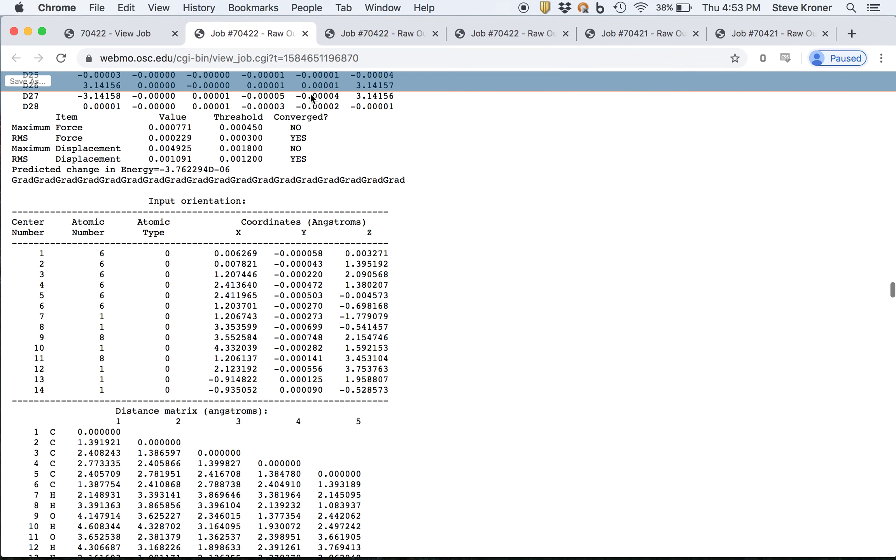
scroll(331, 139, down, 1)
scroll(331, 139, down, 20)
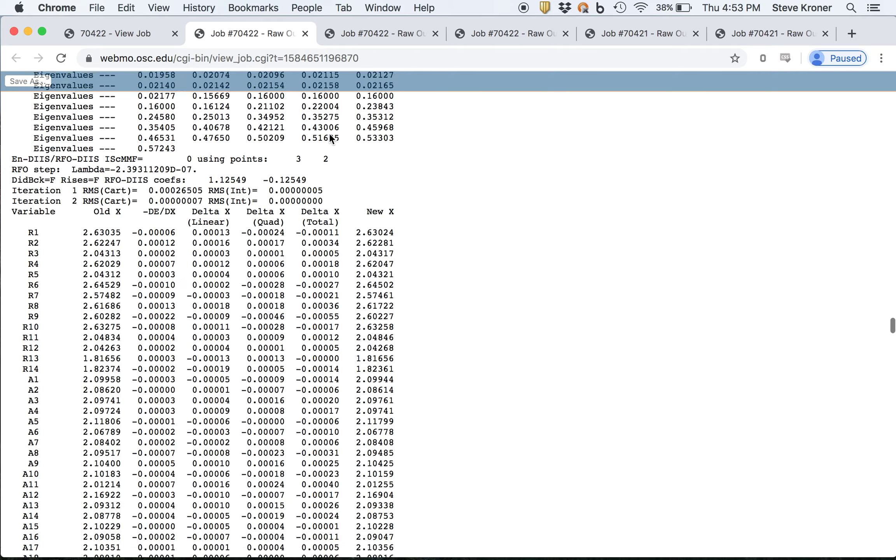
scroll(330, 138, down, 5)
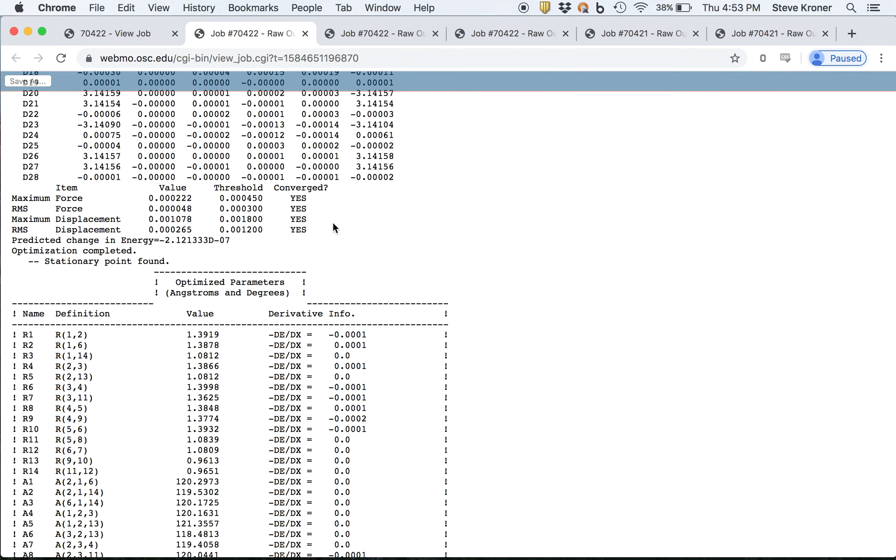
- Review the APT charges and multipole moments in job 70422's raw output
scroll(446, 277, down, 20)
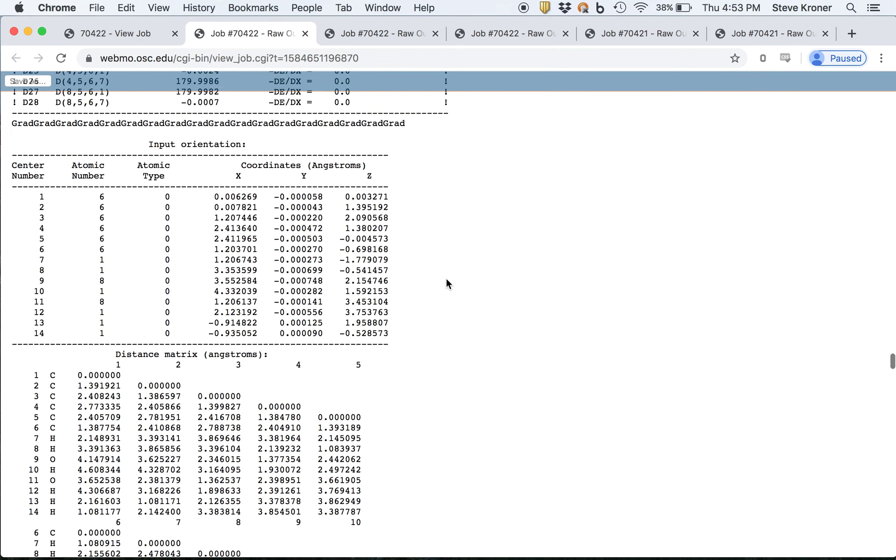
scroll(446, 278, down, 20)
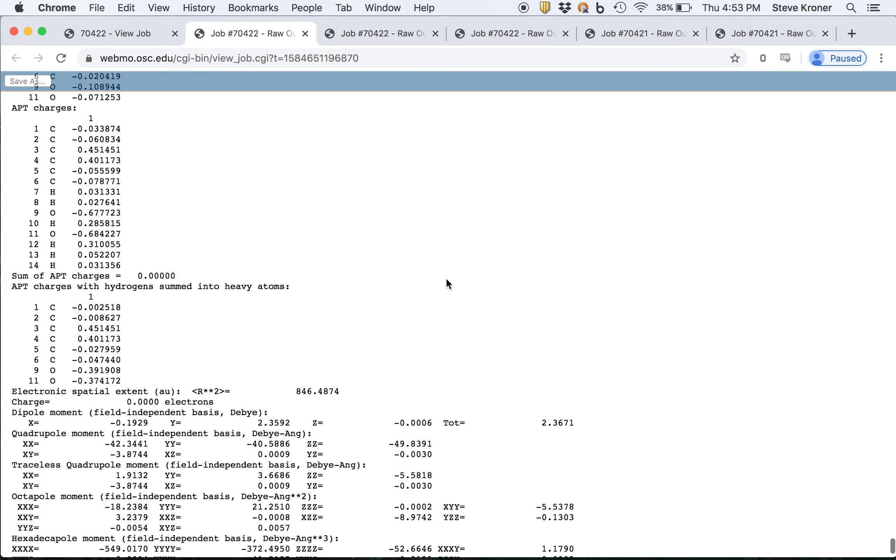
scroll(336, 427, up, 1)
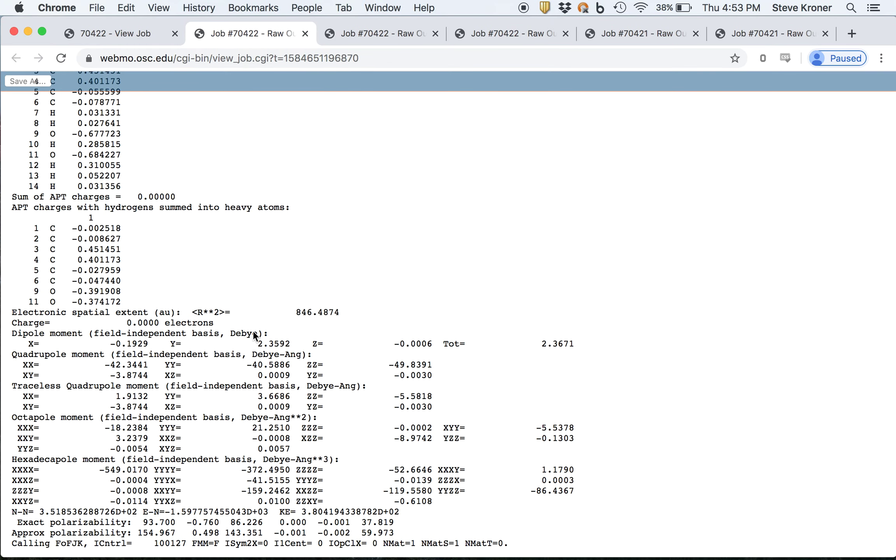
scroll(275, 385, up, 20)
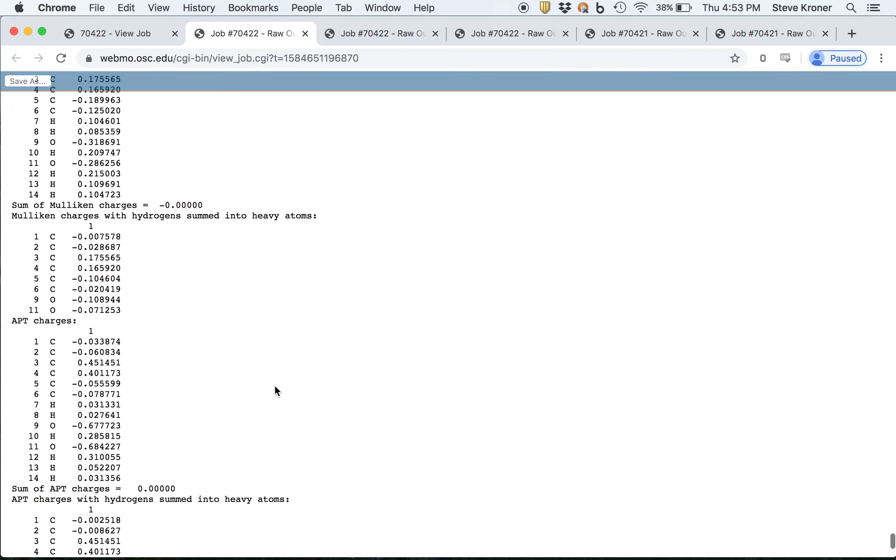
scroll(275, 385, up, 20)
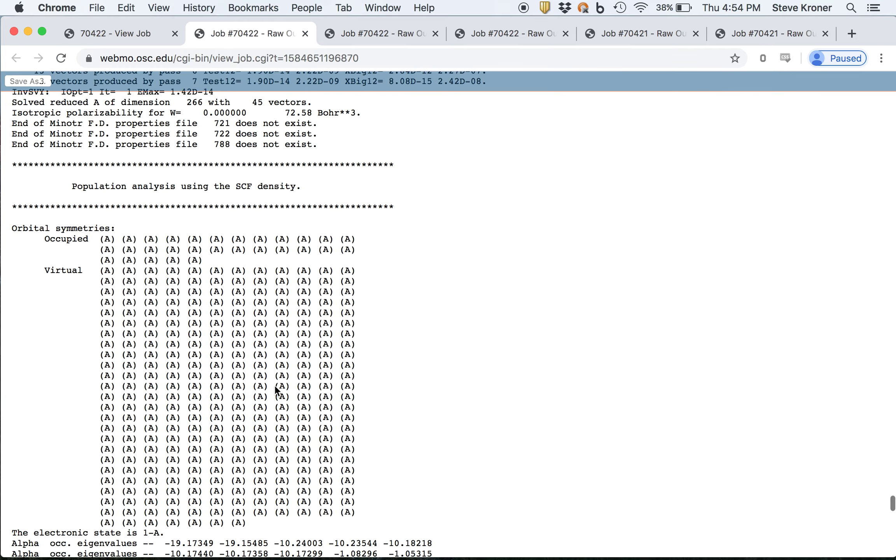
scroll(274, 385, up, 10)
scroll(275, 385, down, 20)
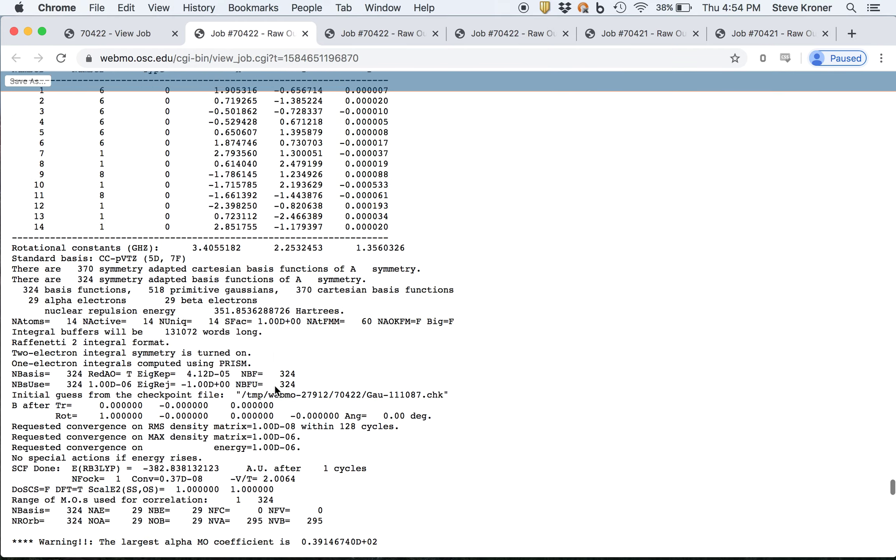
scroll(275, 385, up, 20)
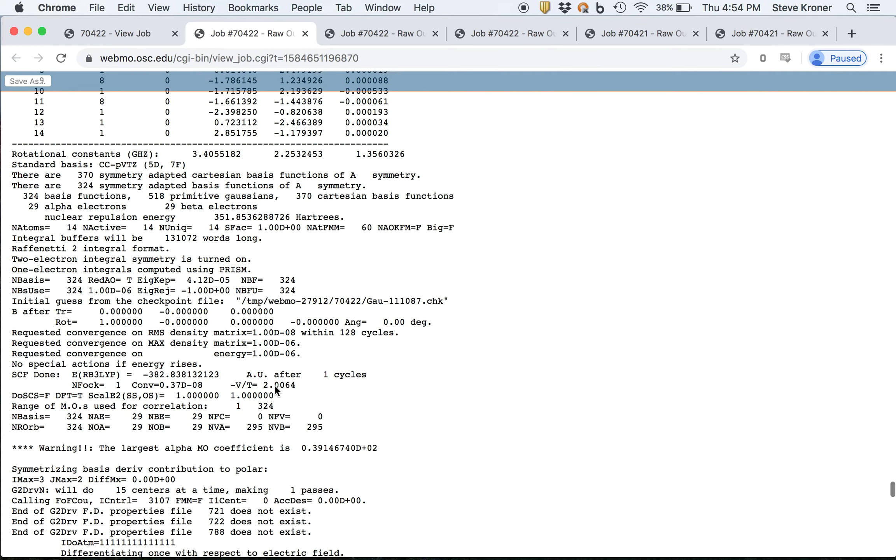
scroll(275, 385, up, 20)
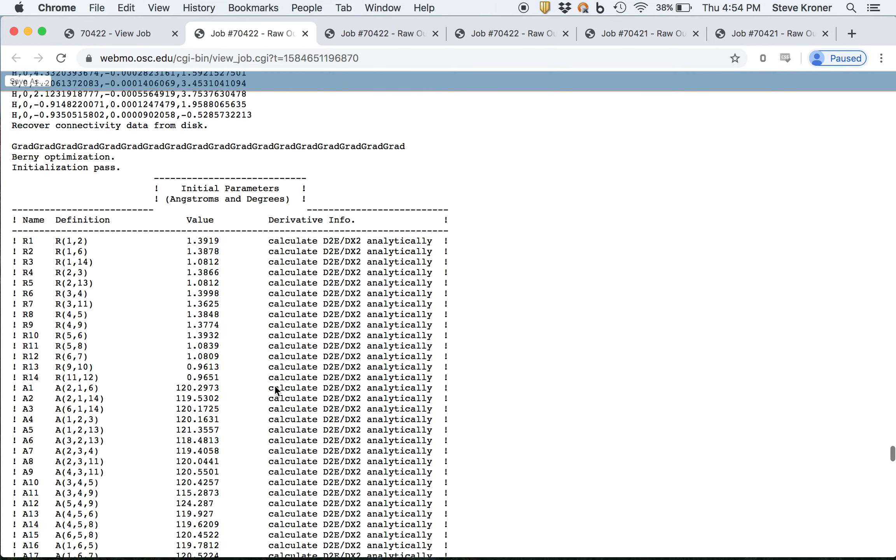
scroll(275, 389, up, 15)
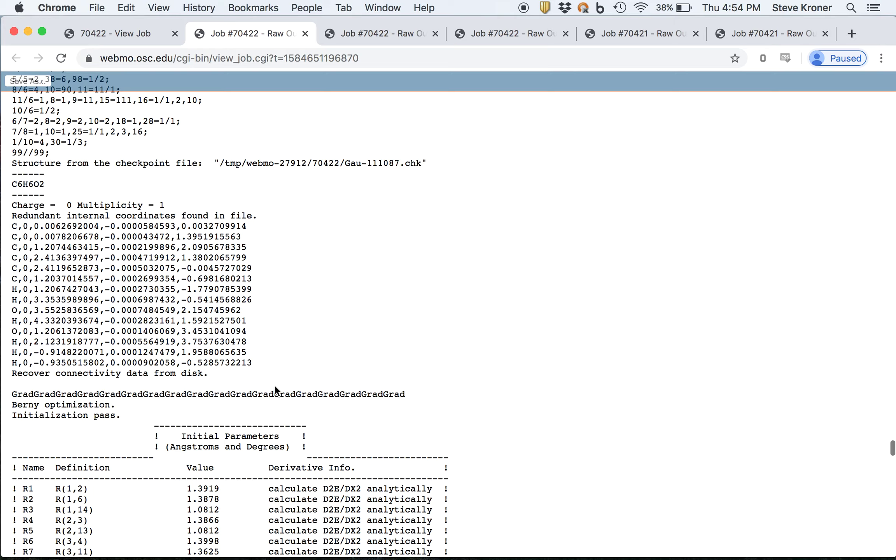
scroll(274, 385, up, 10)
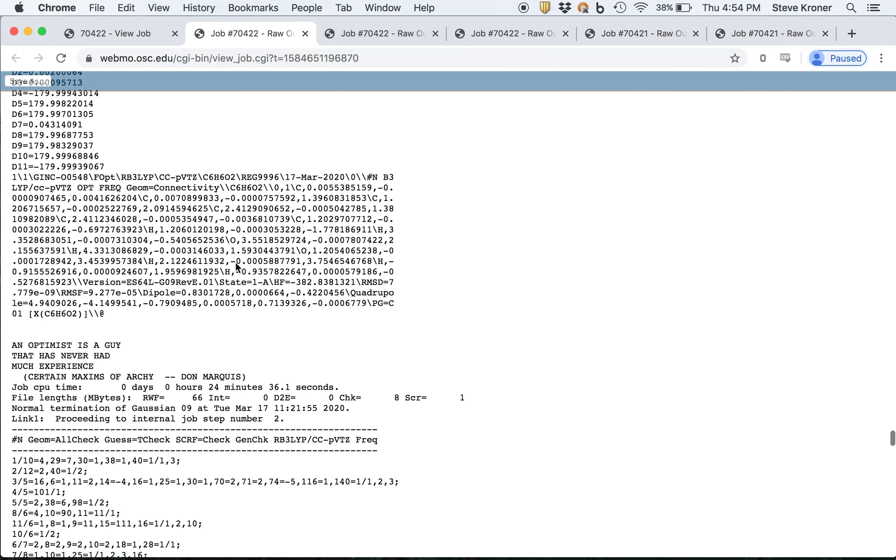
scroll(236, 264, up, 15)
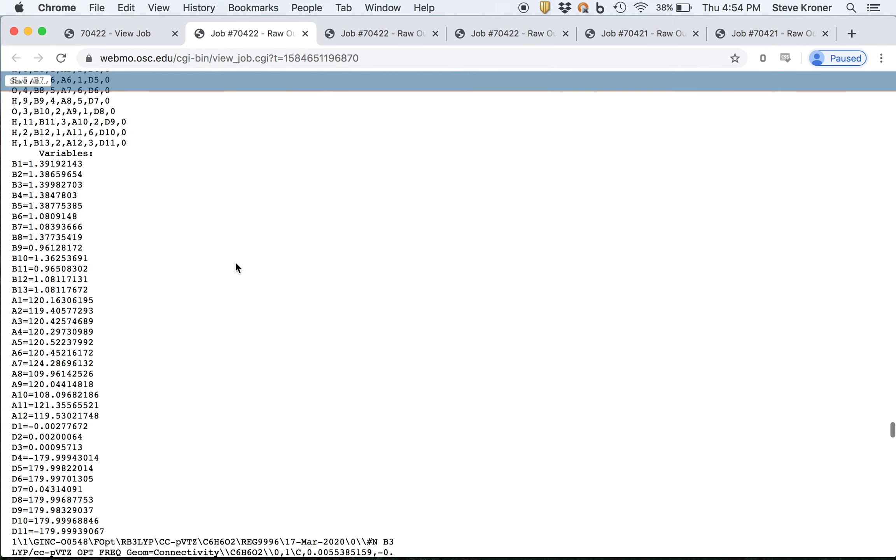
- Review the archive entry, then switch back to the '70422 - View Job' tab
scroll(236, 264, down, 15)
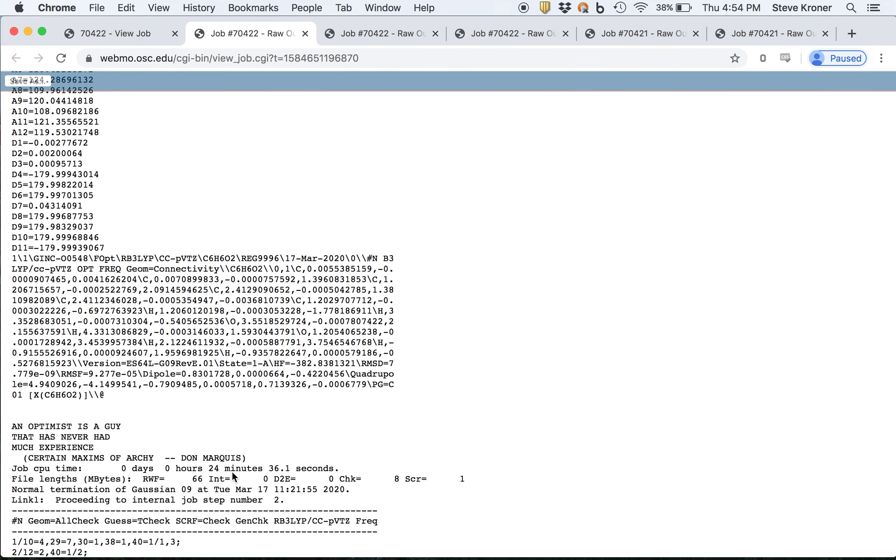
scroll(245, 421, down, 10)
scroll(244, 422, down, 20)
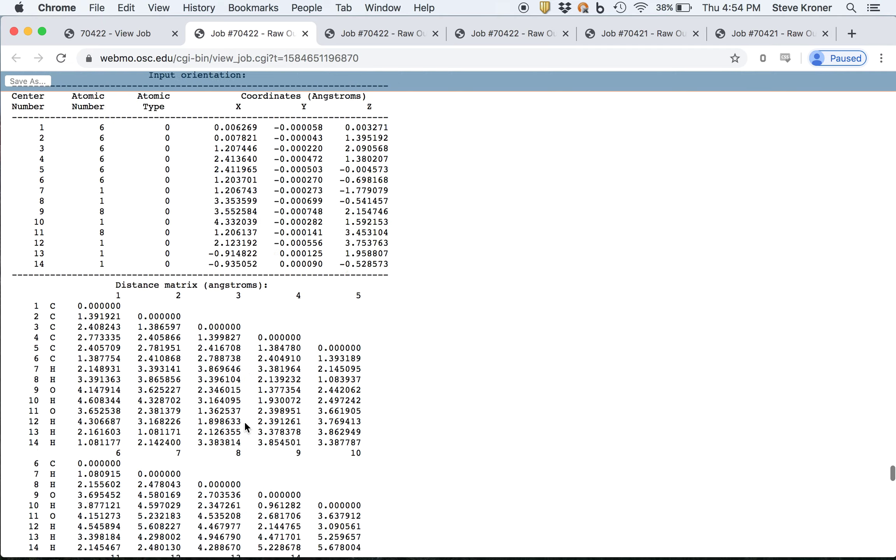
scroll(245, 421, down, 20)
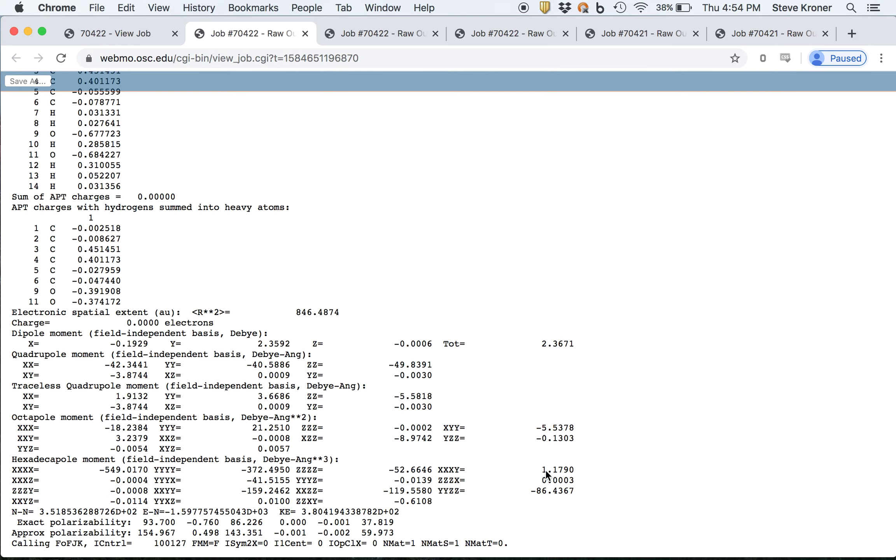
scroll(545, 469, up, 20)
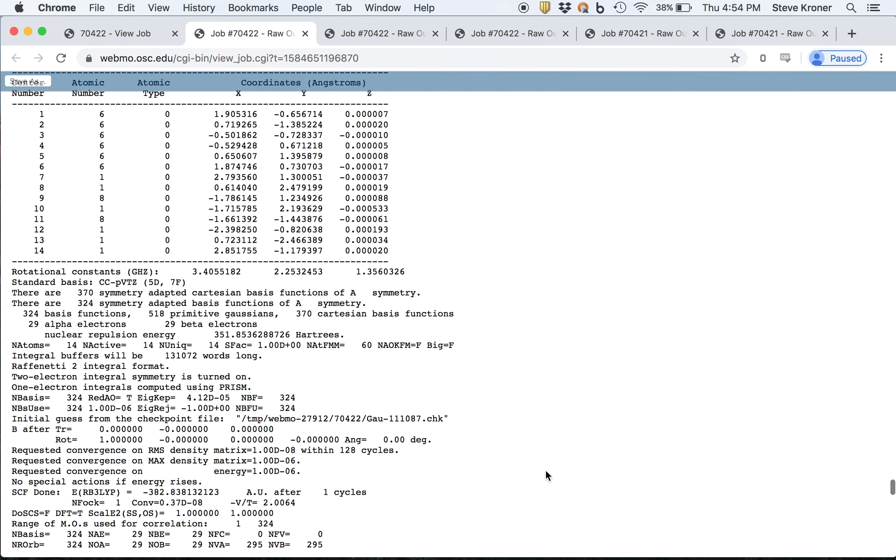
scroll(545, 470, up, 20)
scroll(545, 470, up, 10)
scroll(546, 469, up, 20)
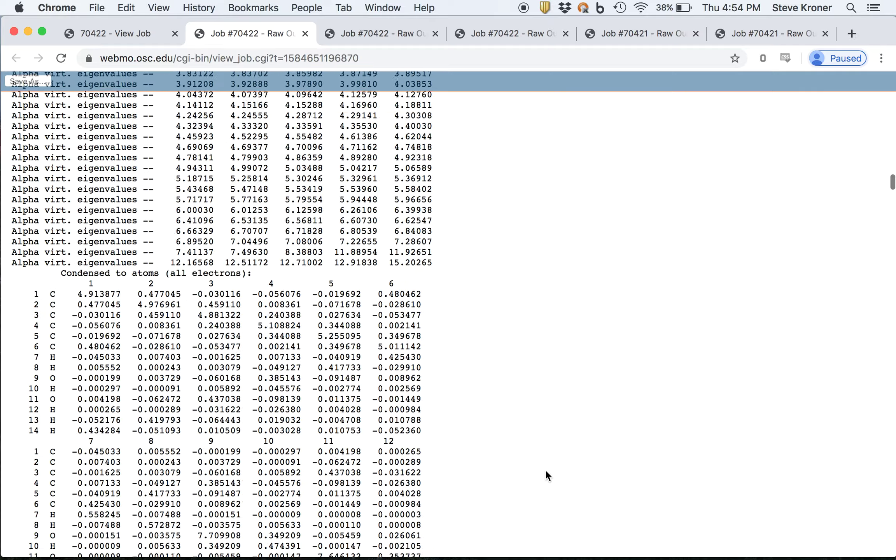
scroll(545, 470, up, 6)
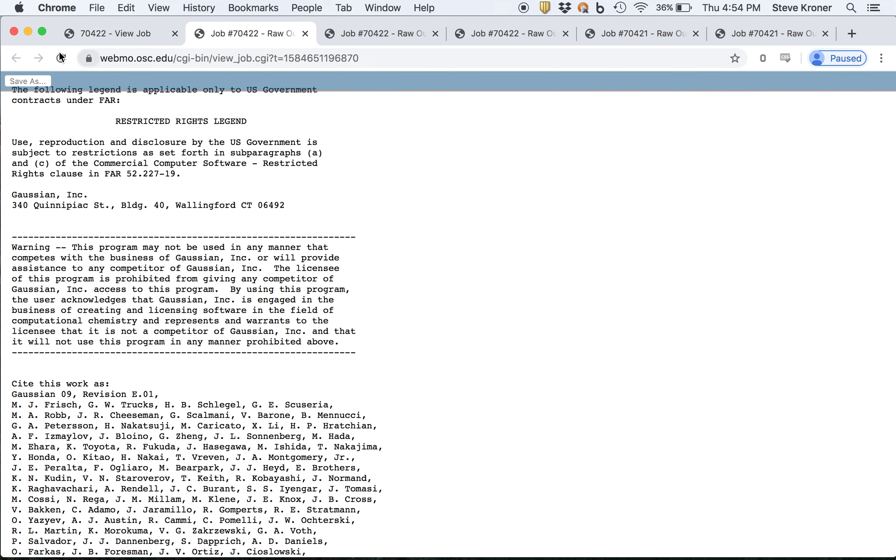
click(119, 31)
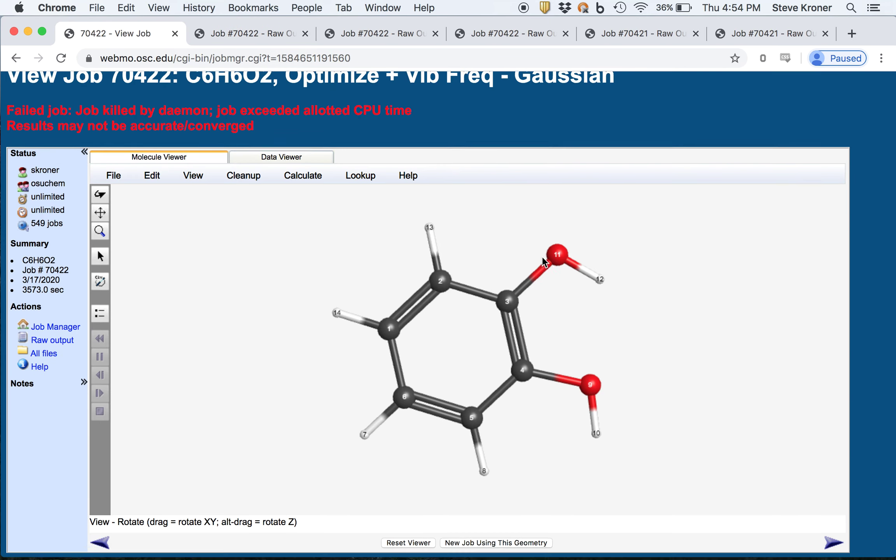
- Scroll down to the Calculated Quantities overview listing Job History 70421
scroll(544, 262, down, 5)
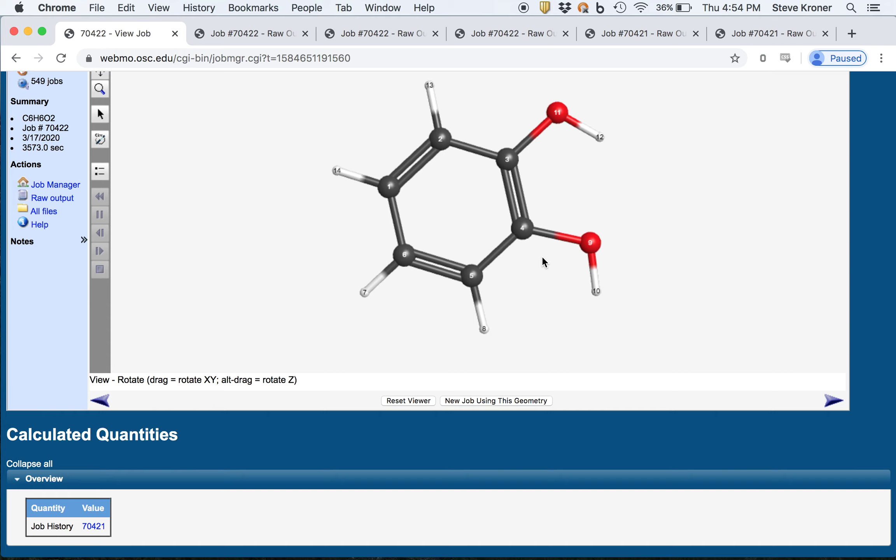